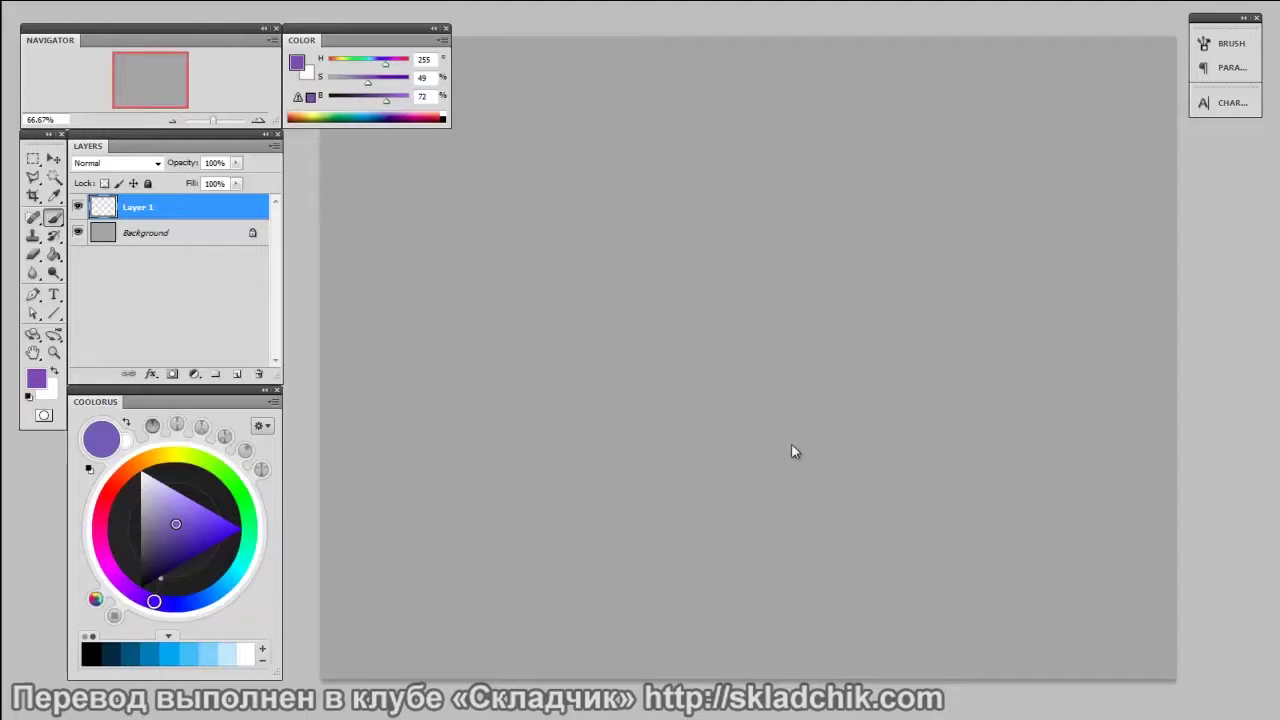
- Pick a lighter purple foreground (H 255, S 36, B 76) with the Color Picker and paint two overlapping wavy strokes on the canvas
key("alt")
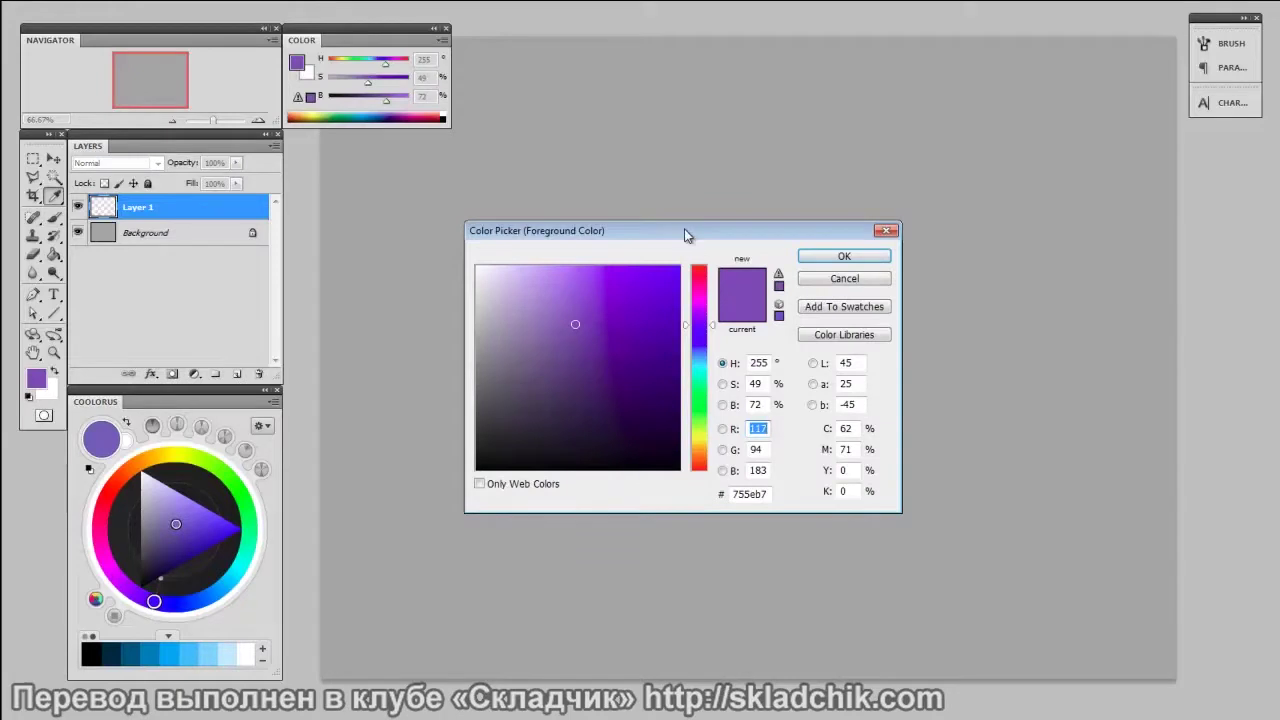
left_click_drag(690, 230, 828, 169)
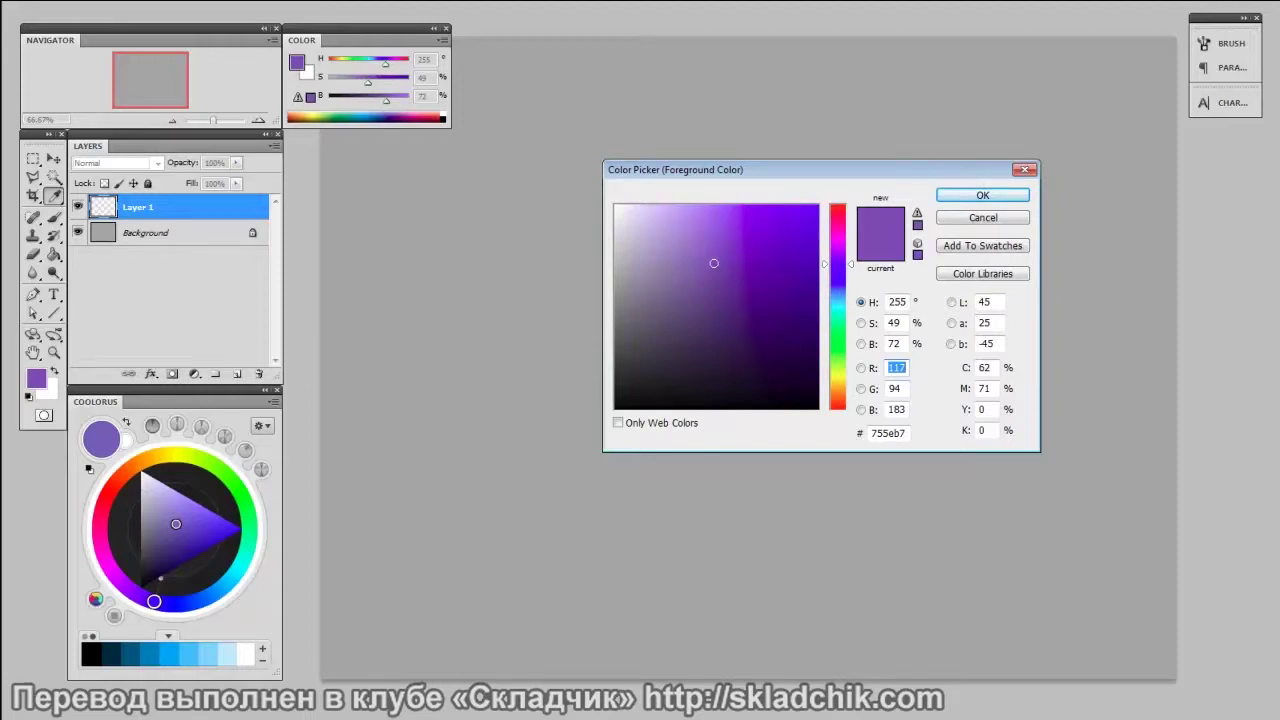
left_click_drag(712, 261, 685, 253)
left_click(1002, 196)
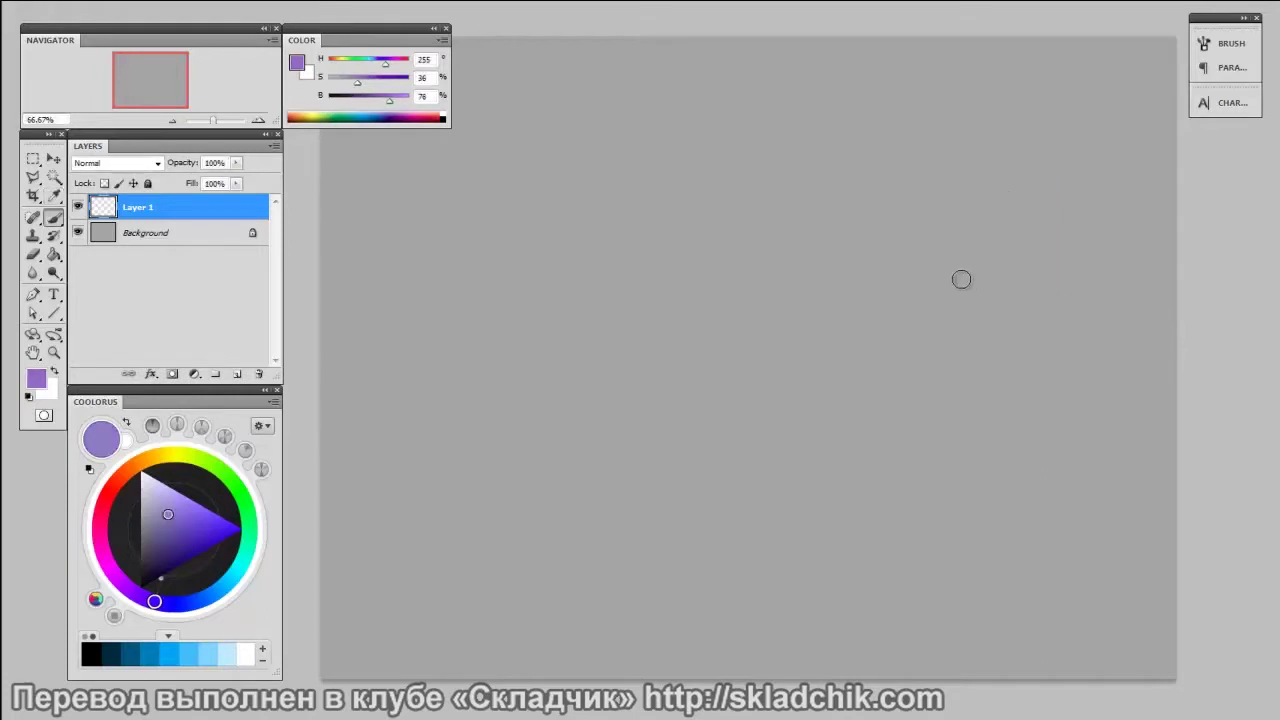
mouse_move(740, 200)
left_mouse_down()
mouse_move(832, 402)
mouse_move(914, 268)
mouse_move(937, 367)
mouse_move(889, 441)
left_mouse_up()
key("F12")
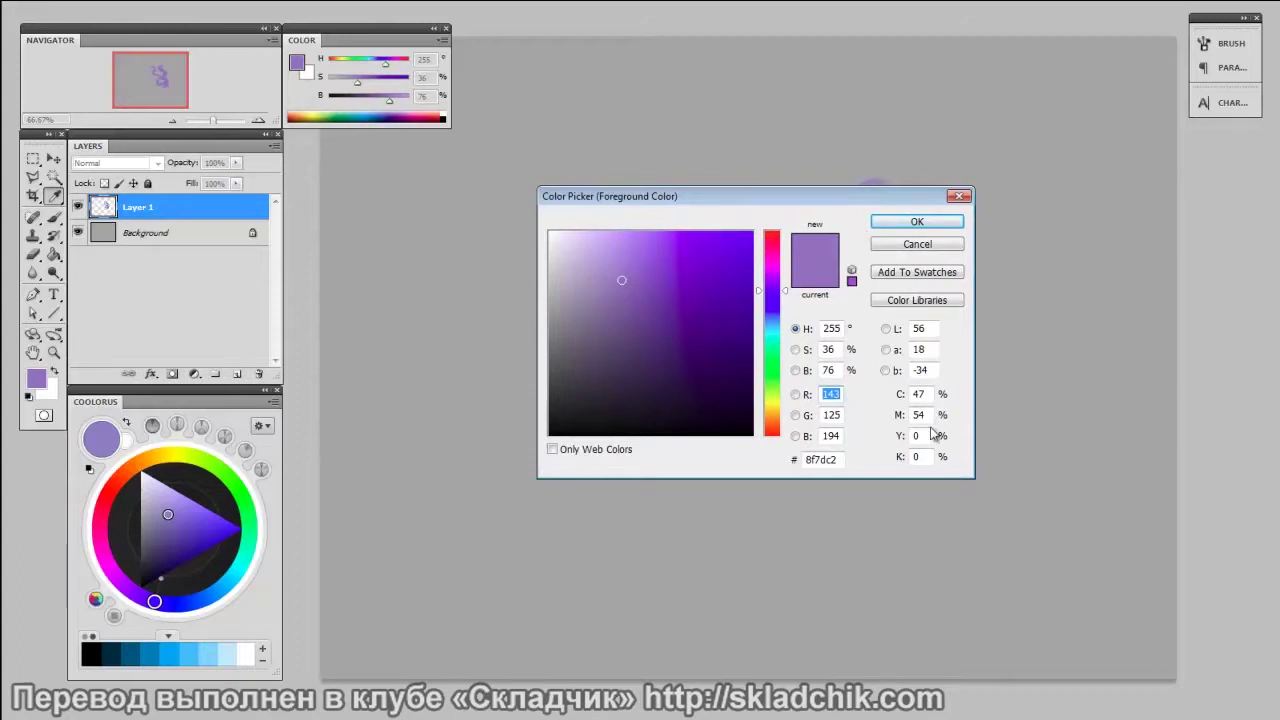
left_click_drag(891, 200, 893, 208)
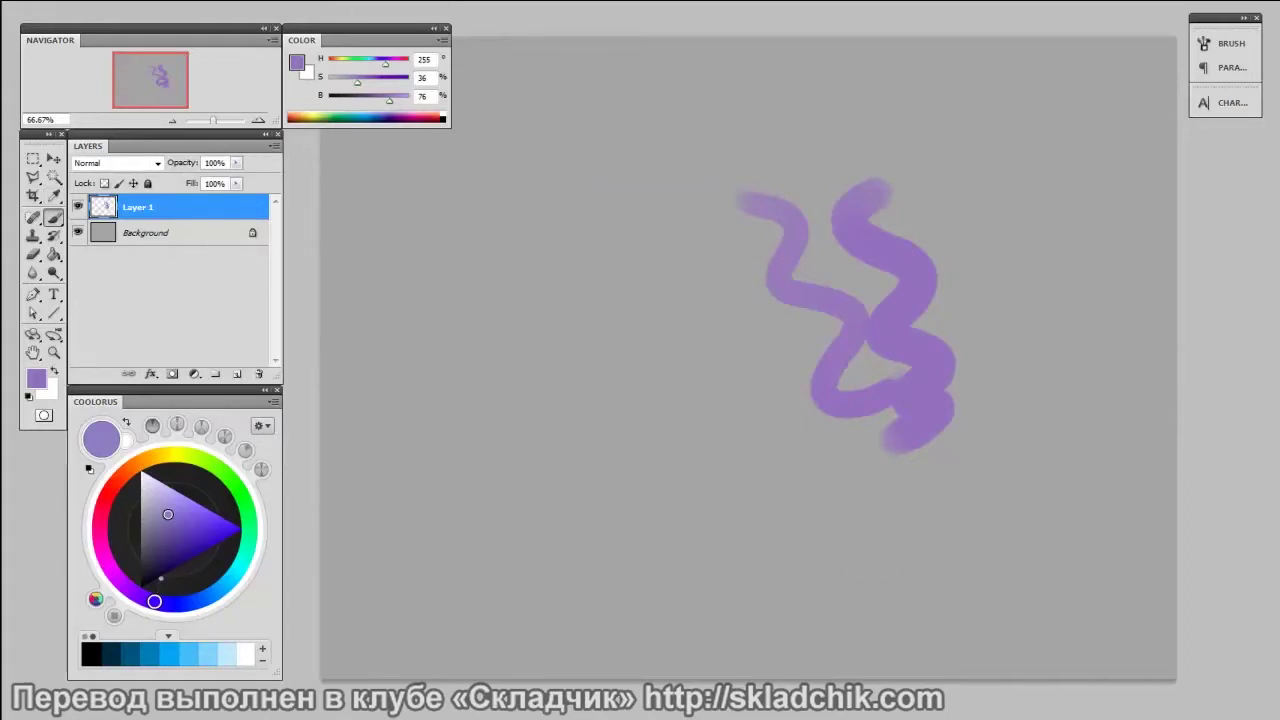
- Detach the Color panel and place it over the canvas beside the wavy strokes
left_click(375, 0)
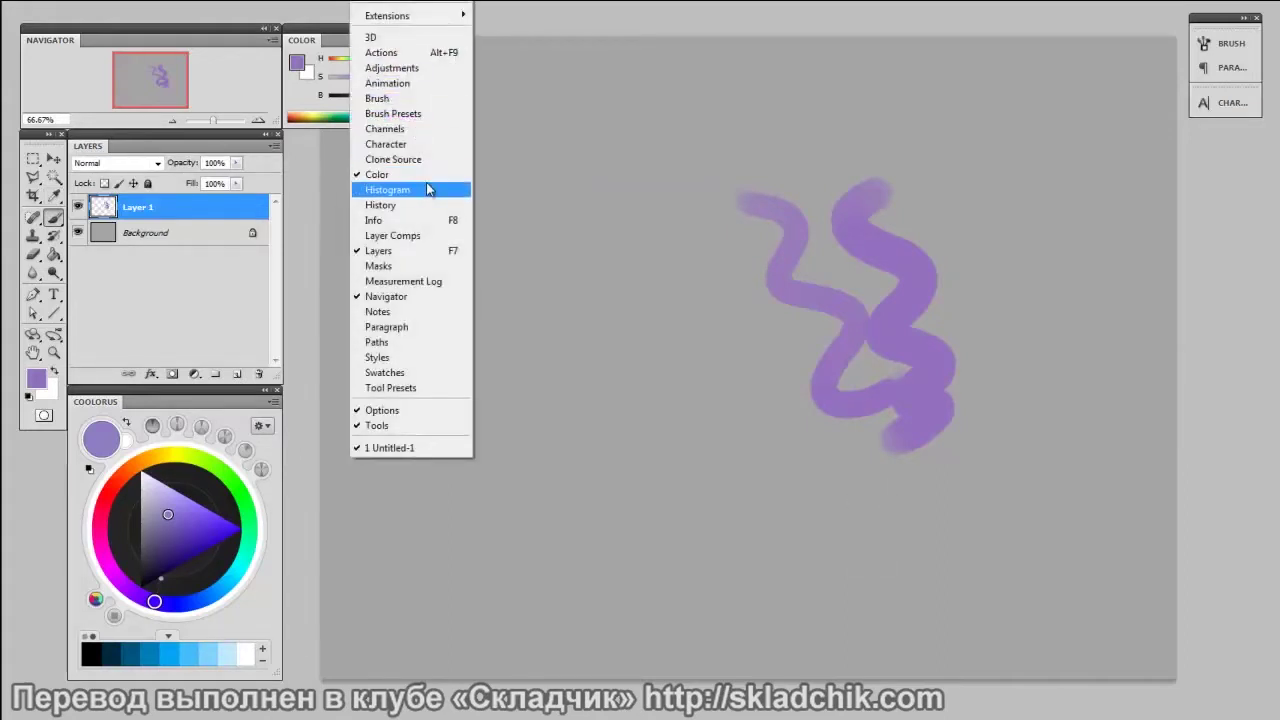
left_click(337, 42)
mouse_move(337, 42)
left_mouse_down()
mouse_move(647, 124)
mouse_move(1042, 87)
left_mouse_up()
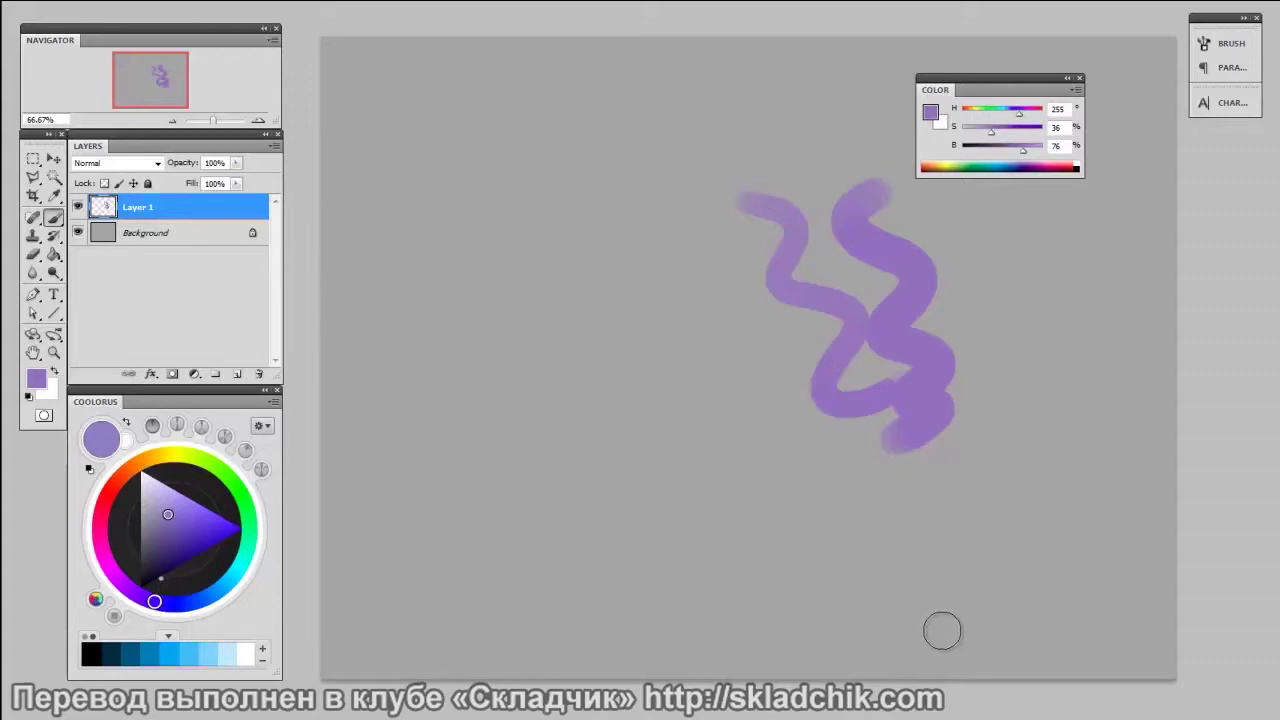
- Try the grayscale slider mode for the Color panel and switch back to HSB sliders
left_click(1076, 90)
left_click(1107, 116)
left_click(1077, 91)
left_click(1112, 101)
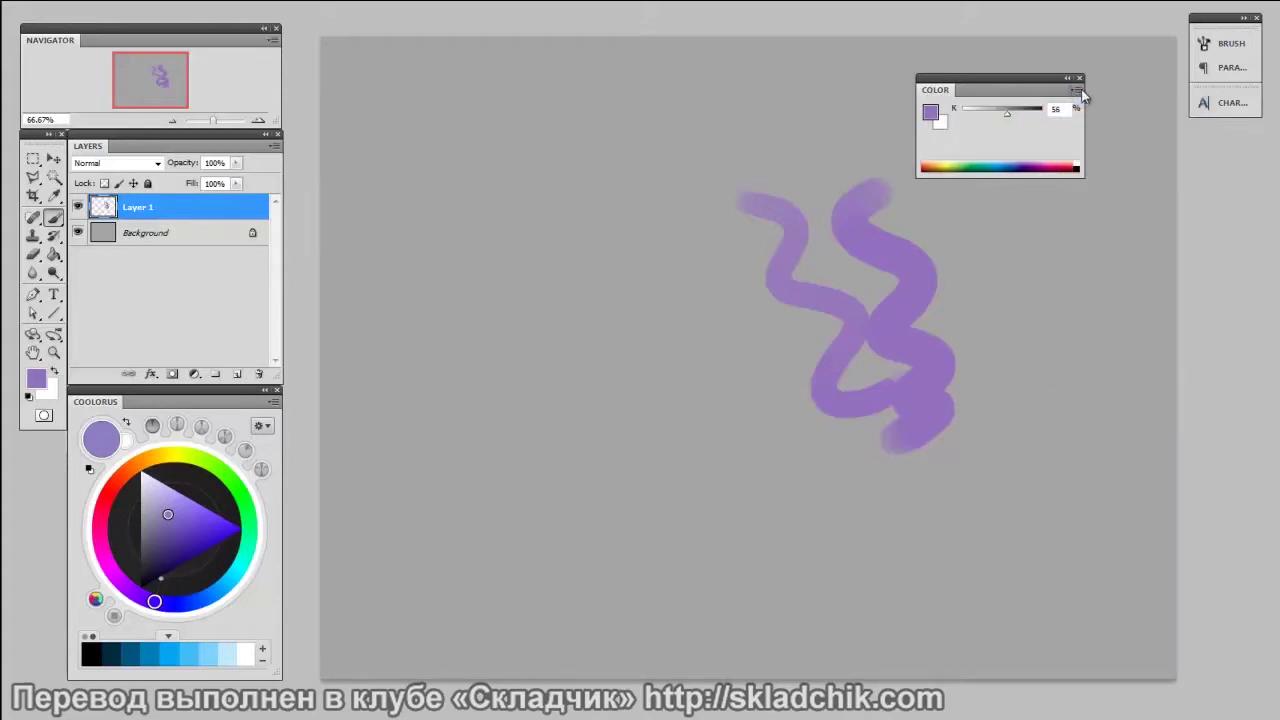
left_click(1076, 90)
left_click(1137, 131)
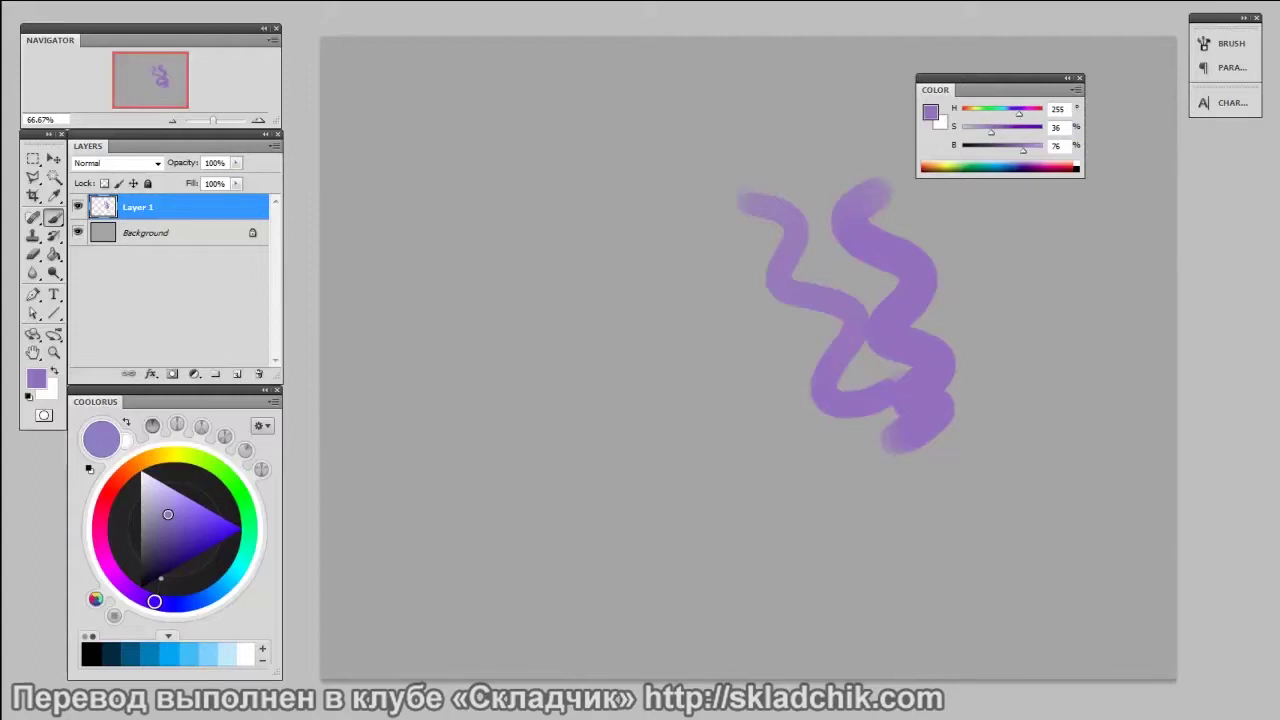
- Paint a broad light purple patch, lower the brightness to 52%, and paint a darker purple patch overlapping it
mouse_move(638, 146)
left_mouse_down()
mouse_move(598, 197)
mouse_move(595, 144)
mouse_move(578, 196)
mouse_move(586, 258)
mouse_move(573, 201)
mouse_move(609, 290)
mouse_move(640, 290)
left_mouse_up()
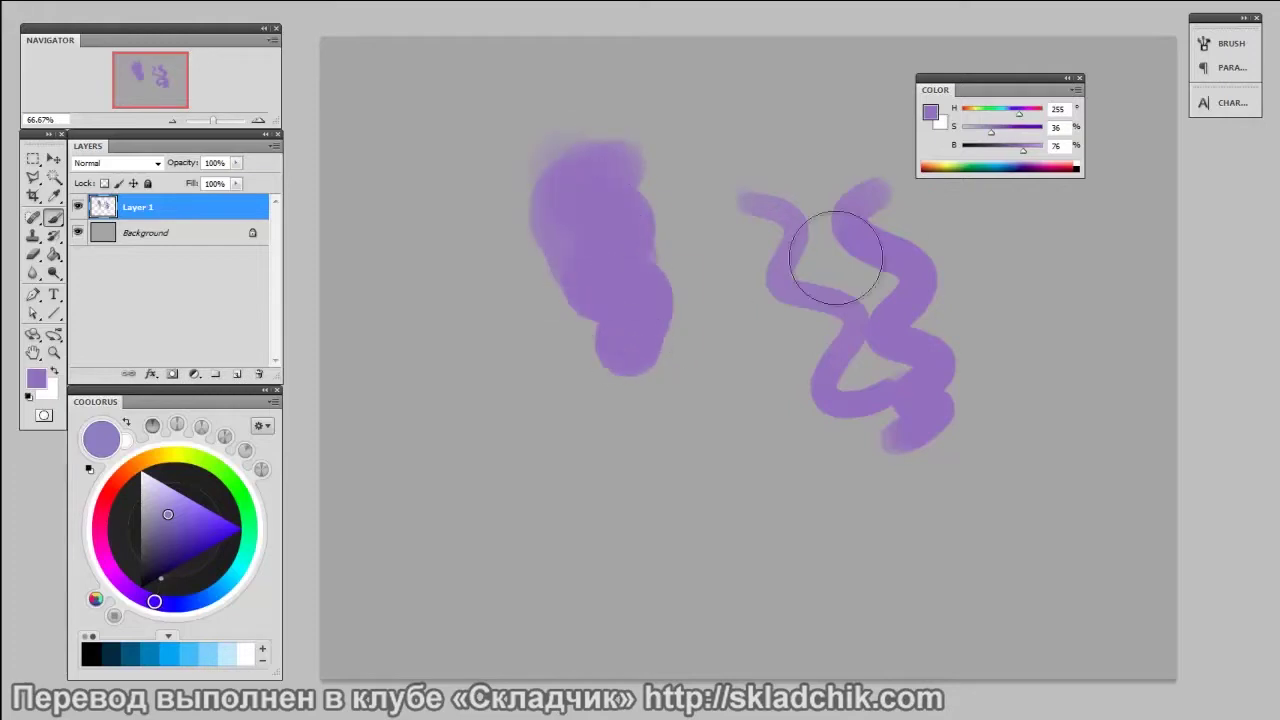
left_click_drag(1024, 155, 1003, 152)
mouse_move(511, 274)
left_mouse_down()
mouse_move(546, 295)
mouse_move(570, 392)
left_mouse_up()
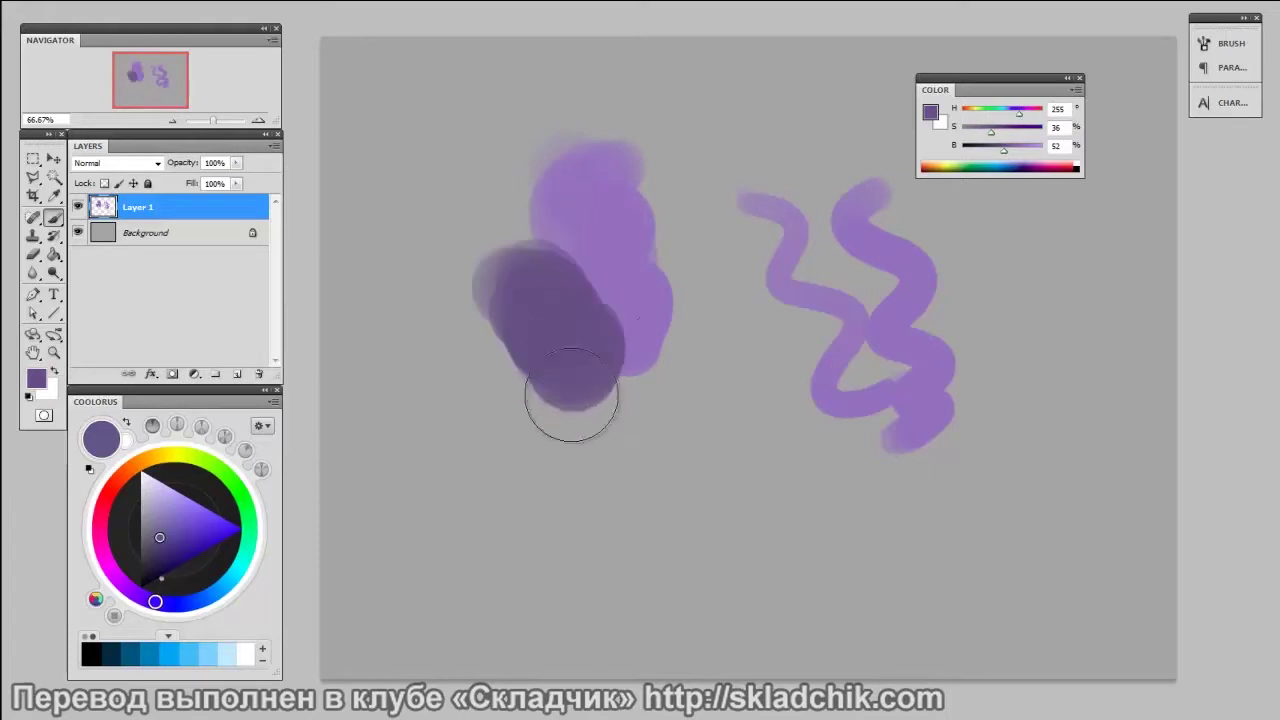
- Paint two overlapping dark spots above the patches at 38% brightness, one in highly saturated purple and one at 15% saturation
left_click_drag(1004, 150, 993, 150)
left_click(1012, 131)
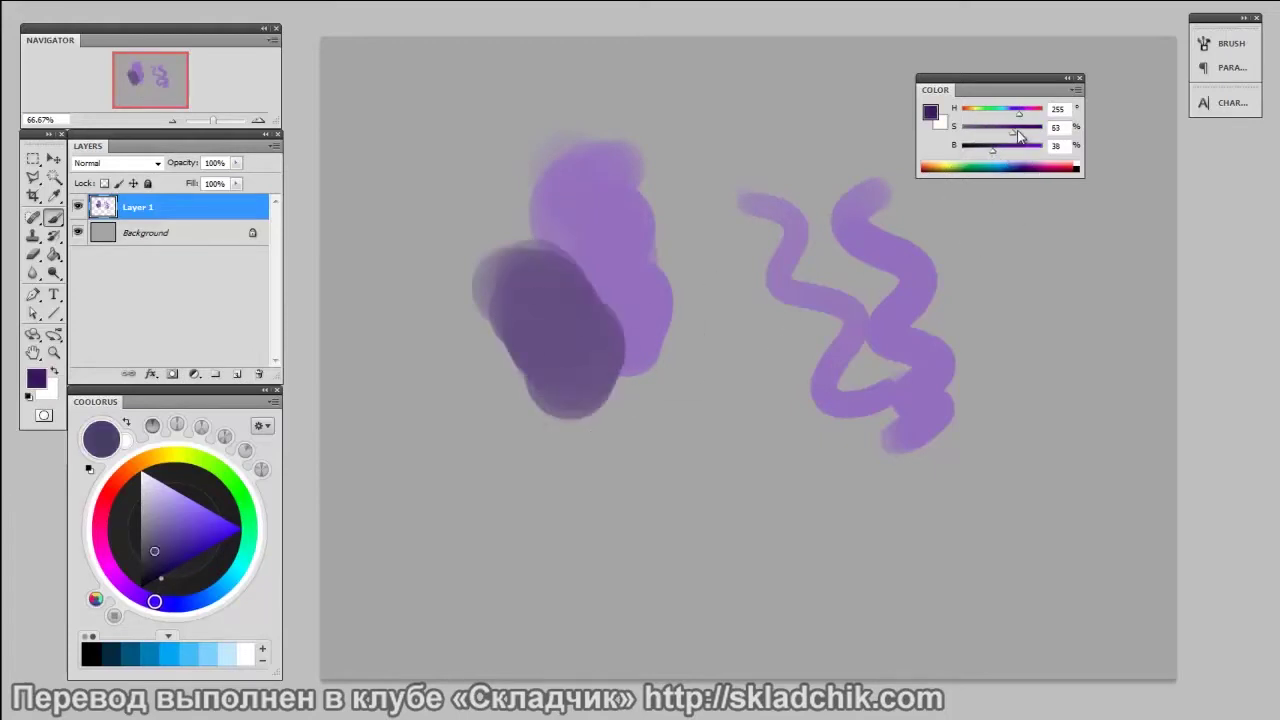
left_click_drag(660, 112, 686, 142)
left_click_drag(1017, 134, 974, 131)
mouse_move(772, 100)
left_mouse_down()
mouse_move(722, 106)
mouse_move(750, 125)
left_mouse_up()
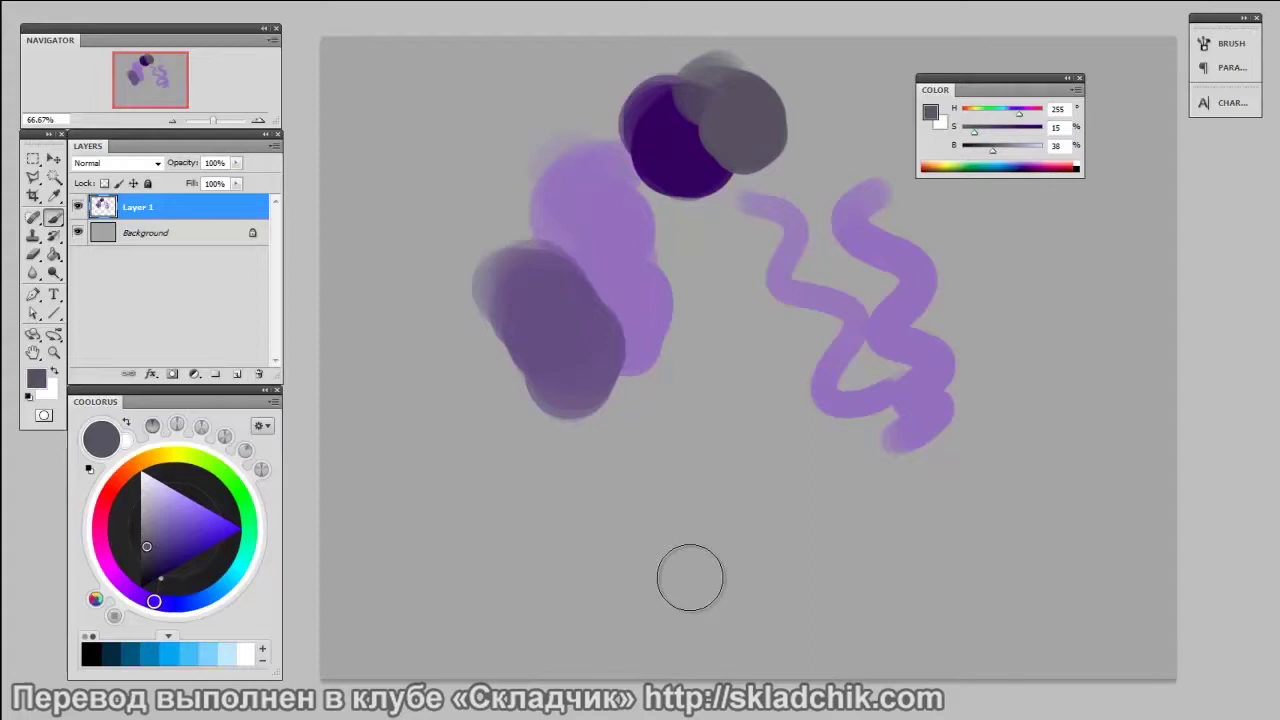
- Put the Color panel back beside the Navigator and set the foreground to purple H 255, S 59, B 73 with the Color Picker
left_click_drag(1029, 87, 396, 39)
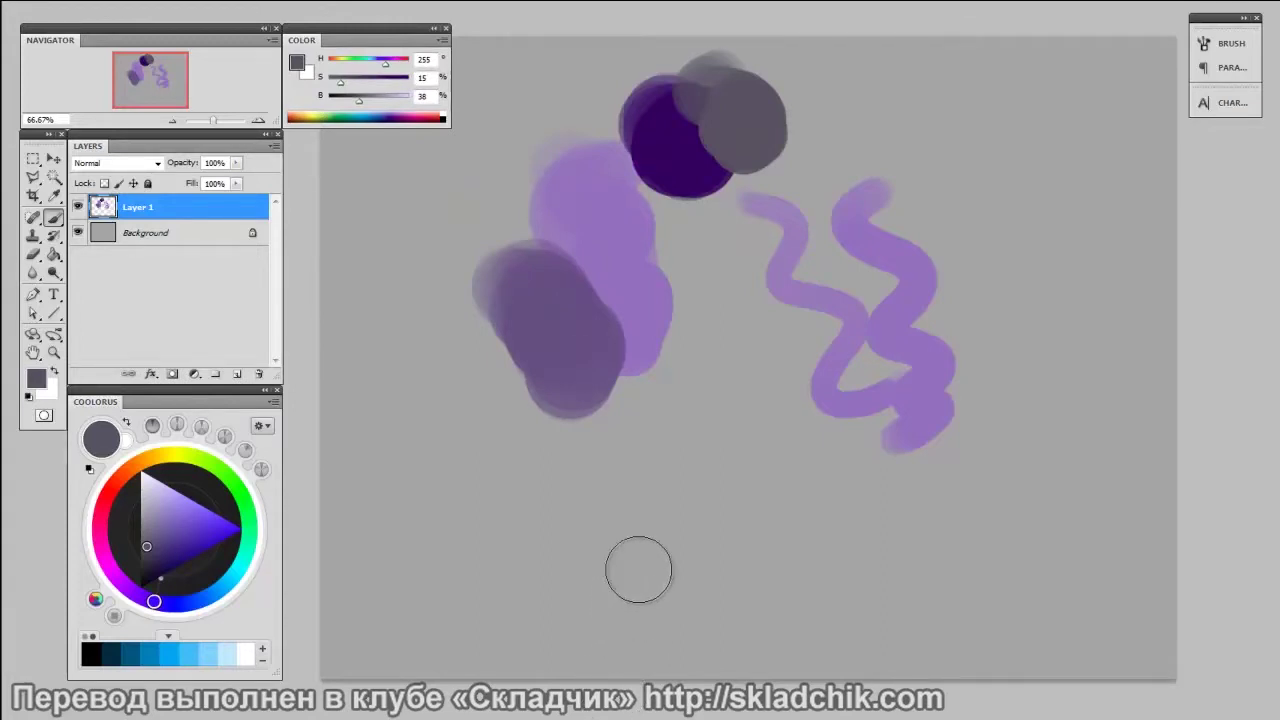
left_click_drag(343, 86, 358, 90)
key("alt+shift+c")
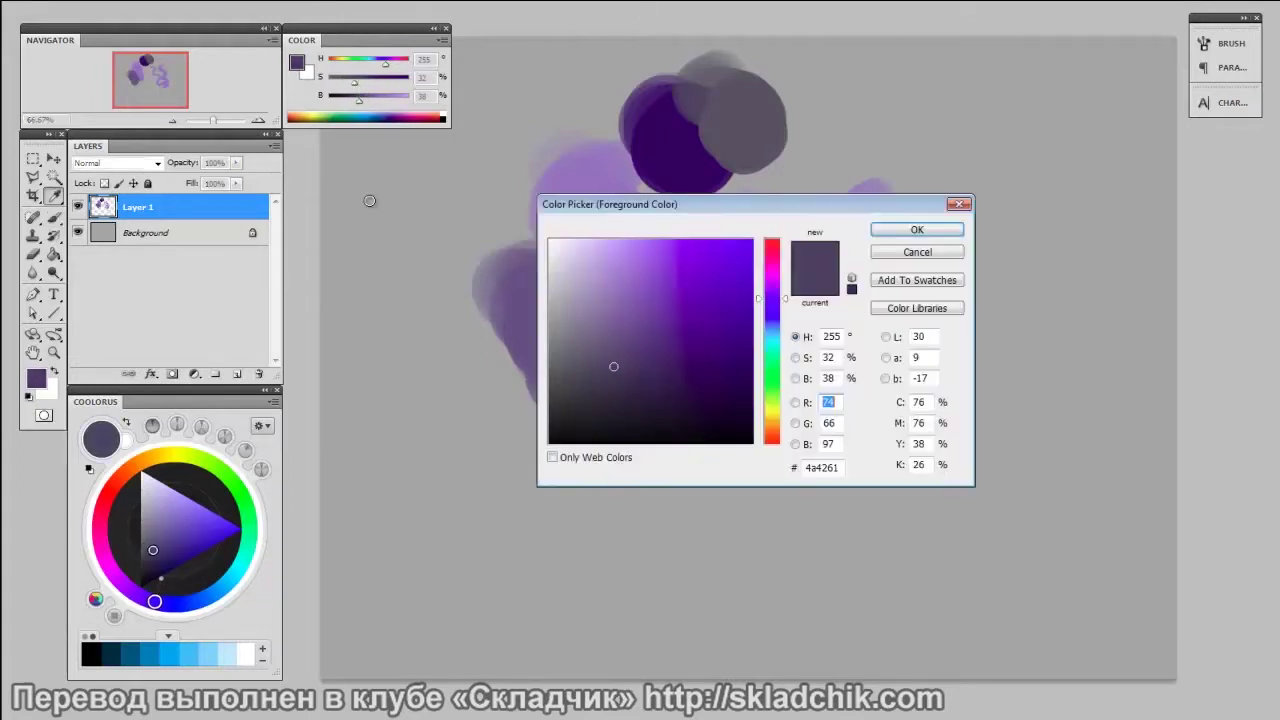
left_click_drag(799, 202, 904, 124)
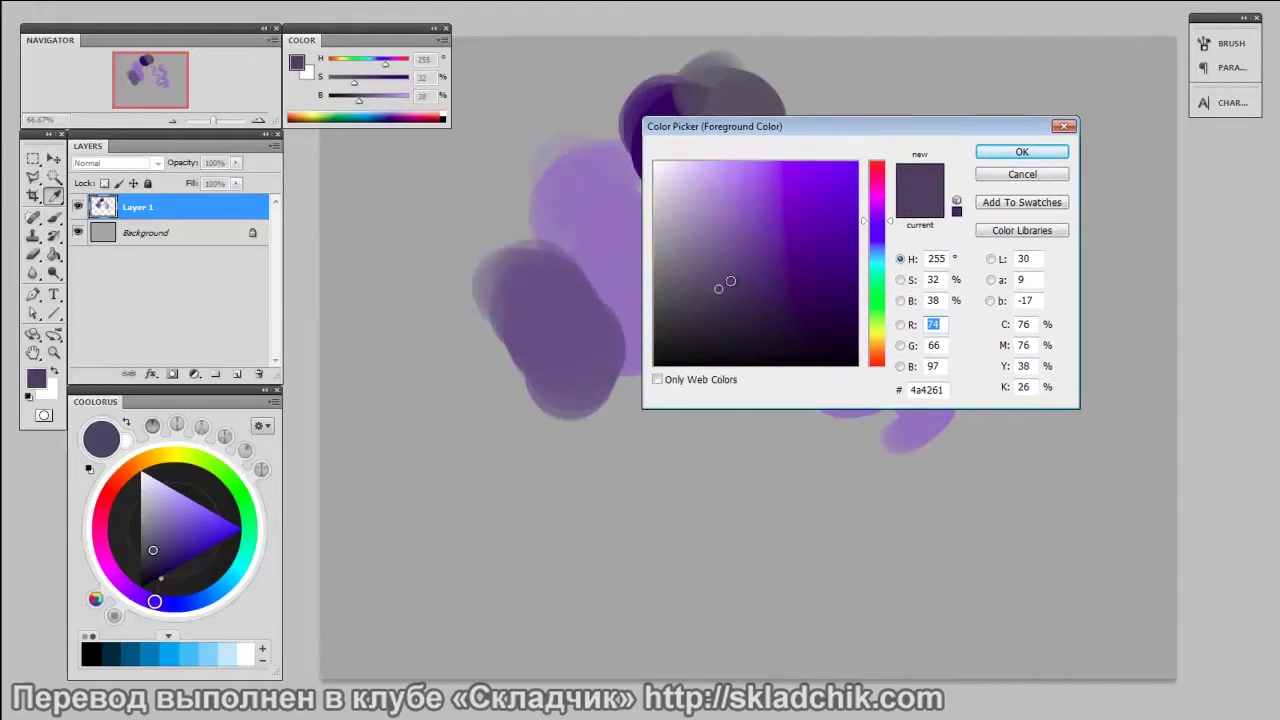
mouse_move(720, 289)
left_mouse_down()
mouse_move(778, 290)
mouse_move(774, 214)
mouse_move(726, 271)
mouse_move(774, 217)
left_mouse_up()
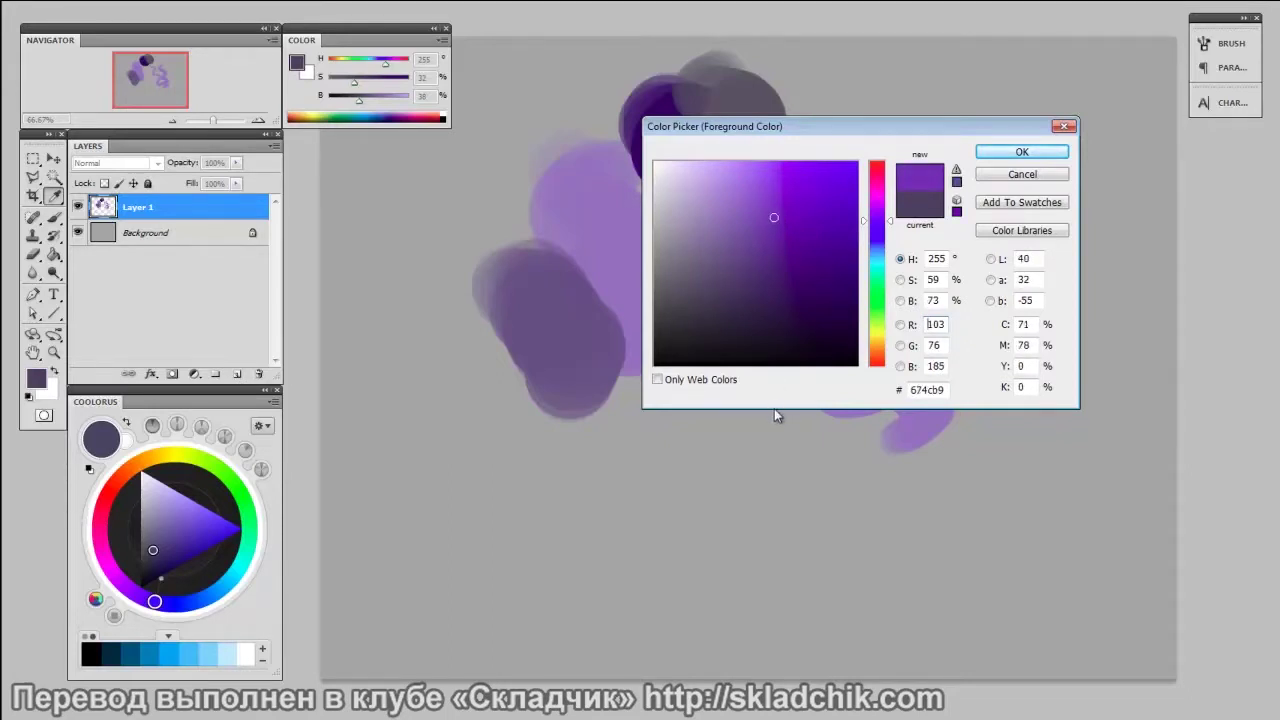
key("Return")
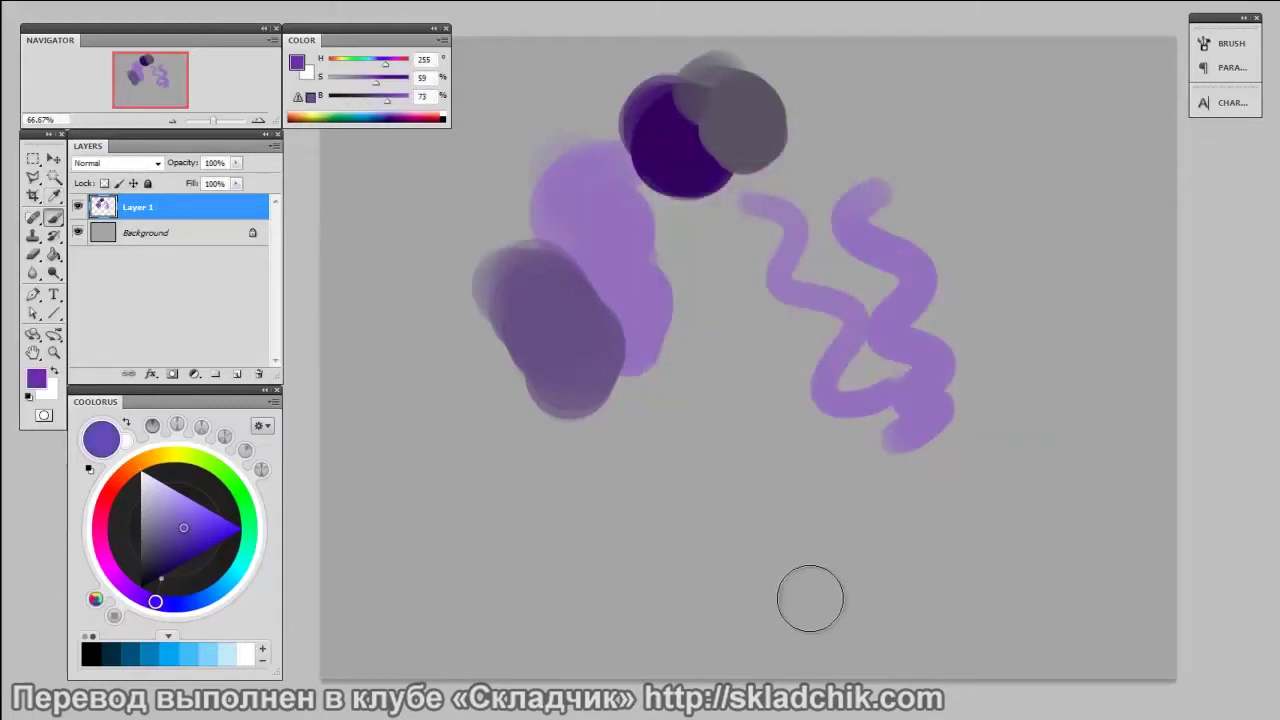
- Move the Coolorus panel over the canvas, and switch its colour field to a square and back to a triangle
mouse_move(237, 400)
left_mouse_down()
mouse_move(398, 398)
mouse_move(993, 186)
left_mouse_up()
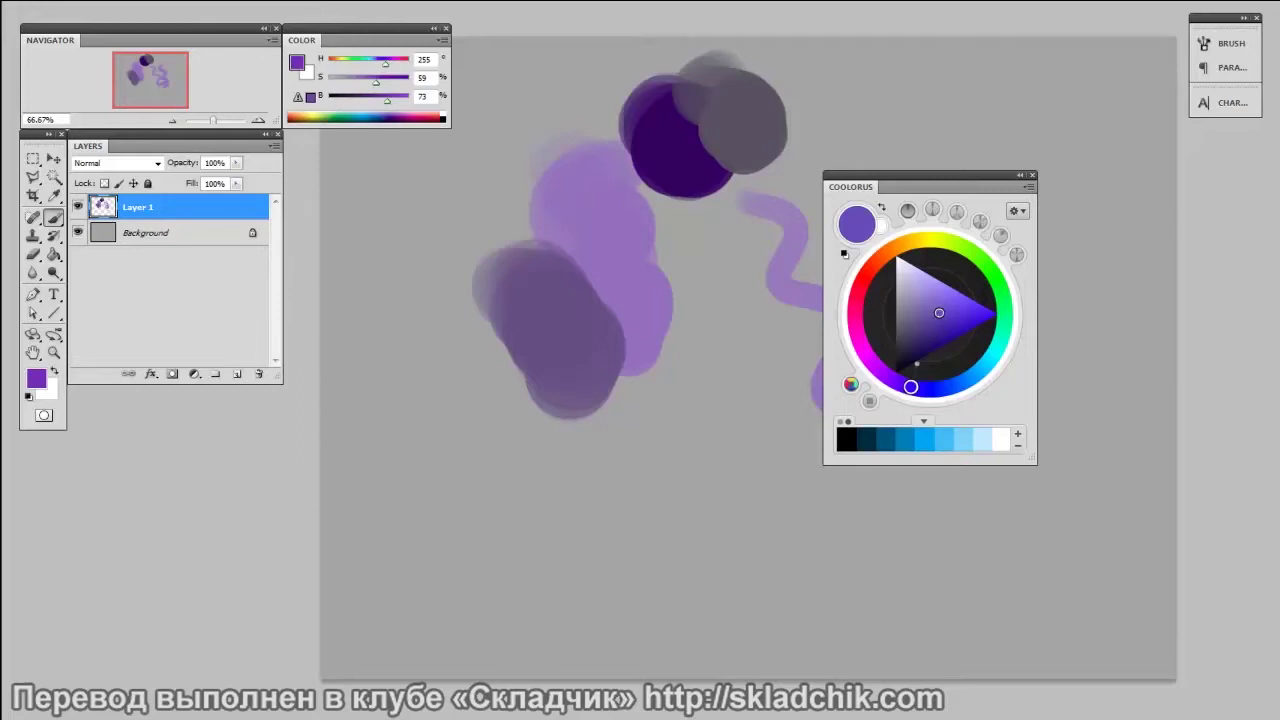
left_click(869, 401)
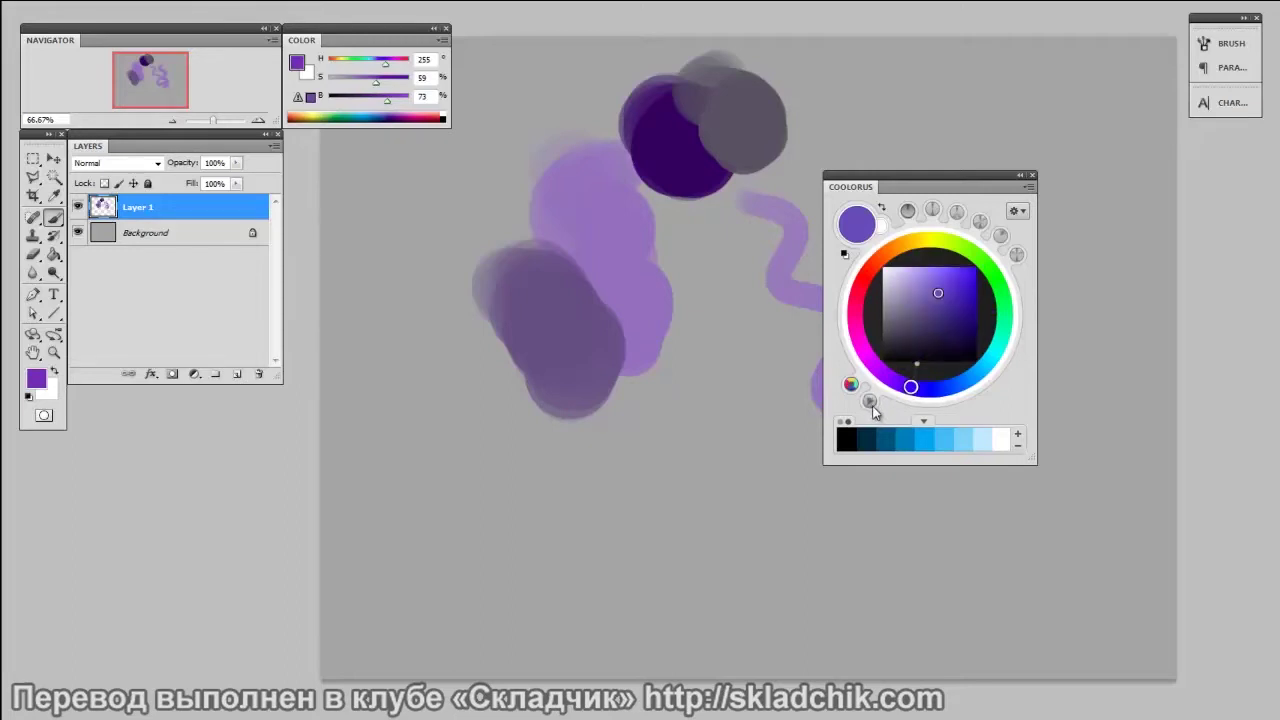
left_click(870, 401)
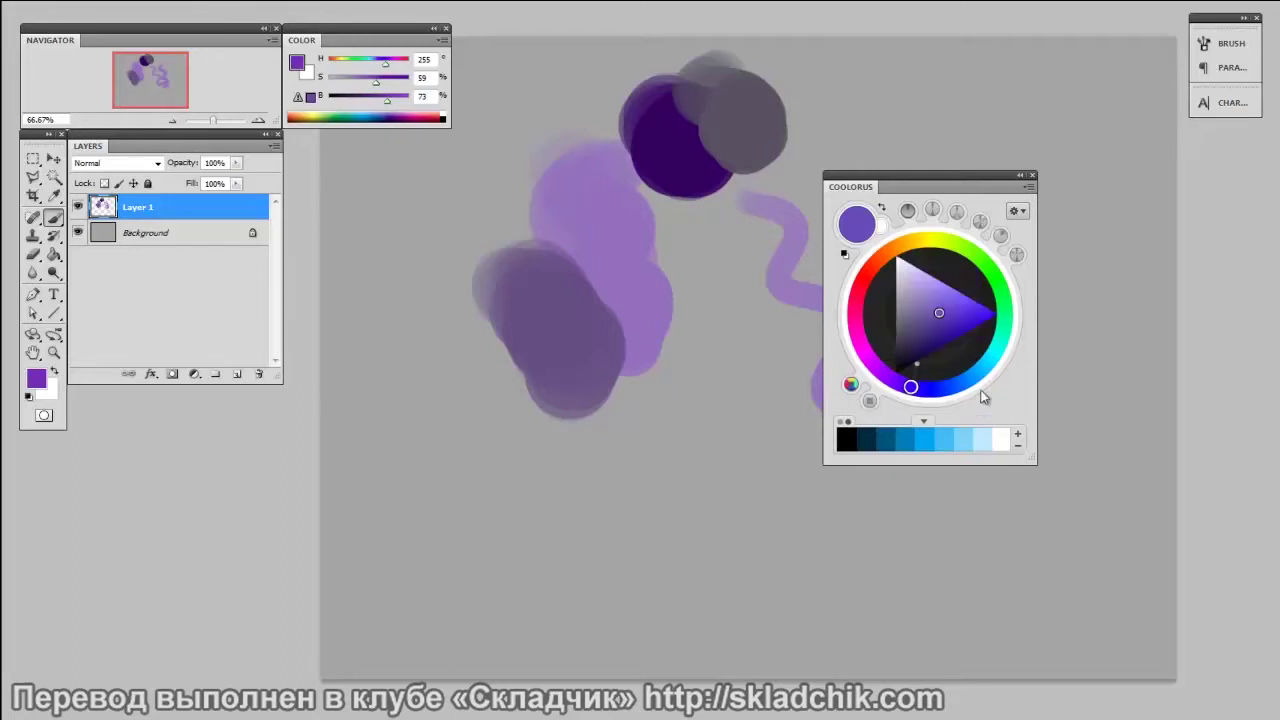
- Switch the Coolorus wheel to segmented hues and pick a turquoise with H 180, S 70, B 84
left_click_drag(912, 388, 878, 271)
left_click(853, 385)
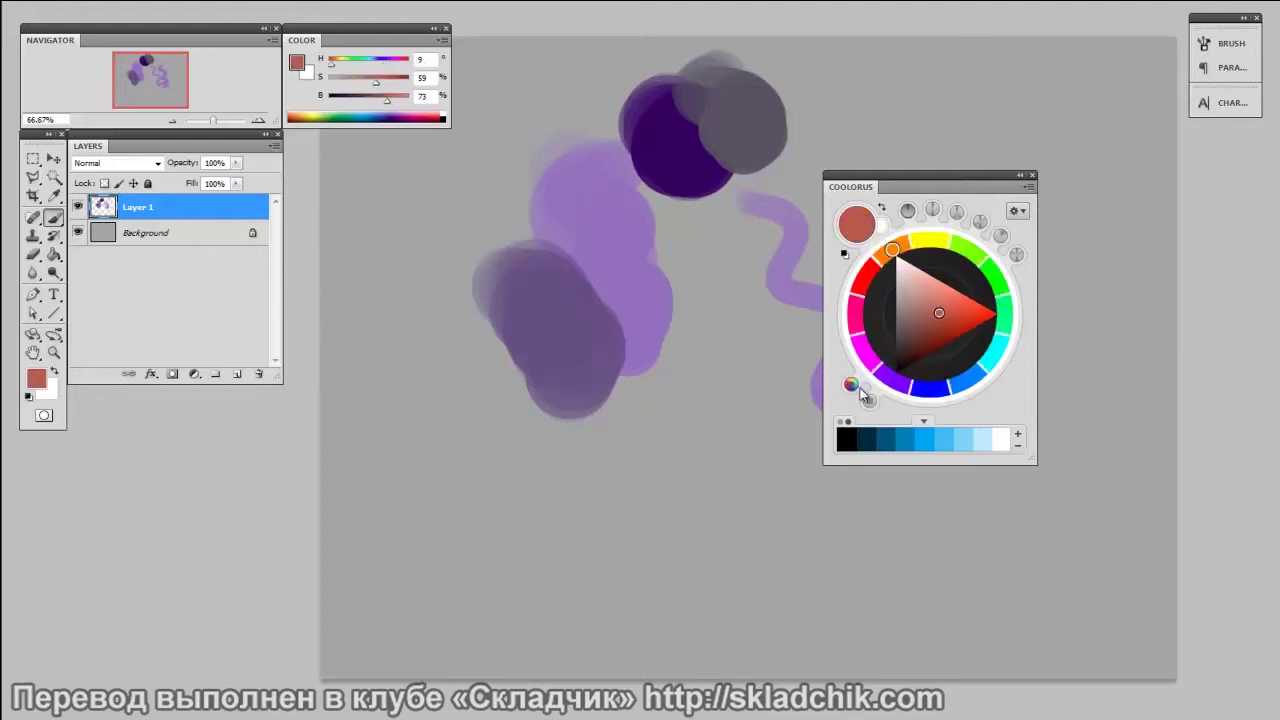
left_click_drag(978, 254, 995, 352)
left_click_drag(949, 311, 954, 309)
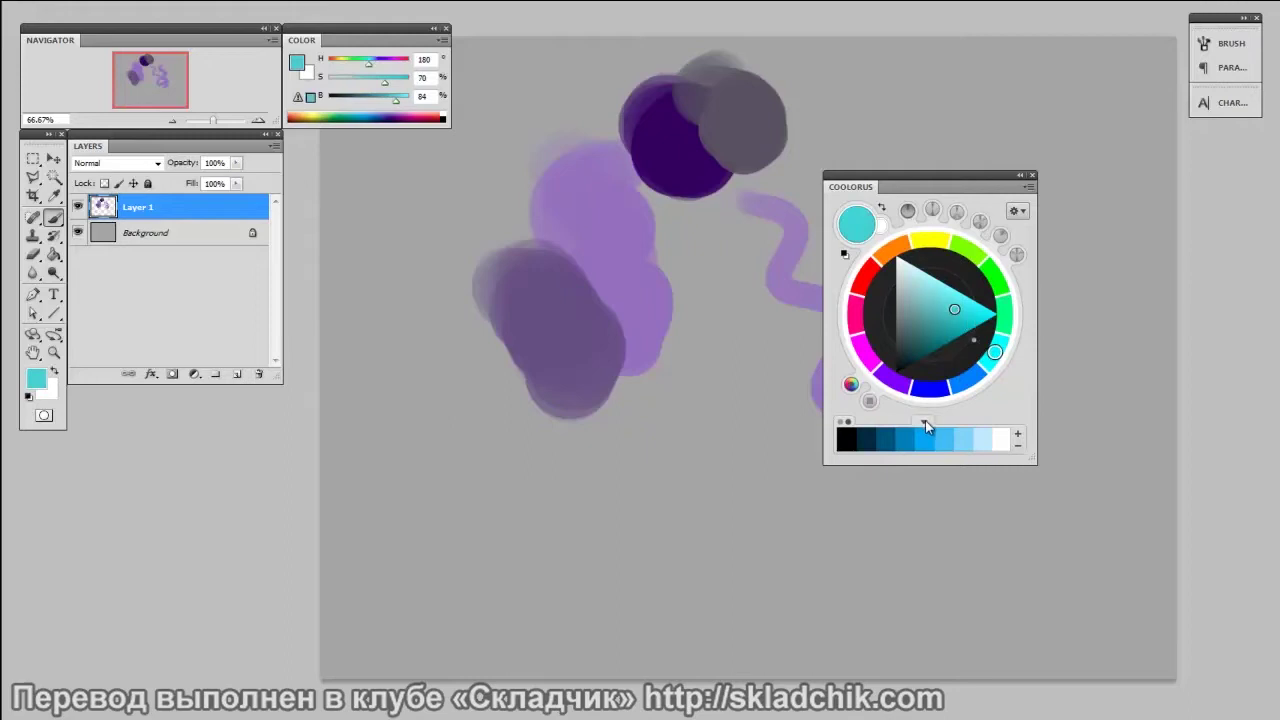
- Switch the Coolorus colour strip to a smooth blend and rebuild it from a muted turquoise with H 180, S 33, B 82
left_click(924, 424)
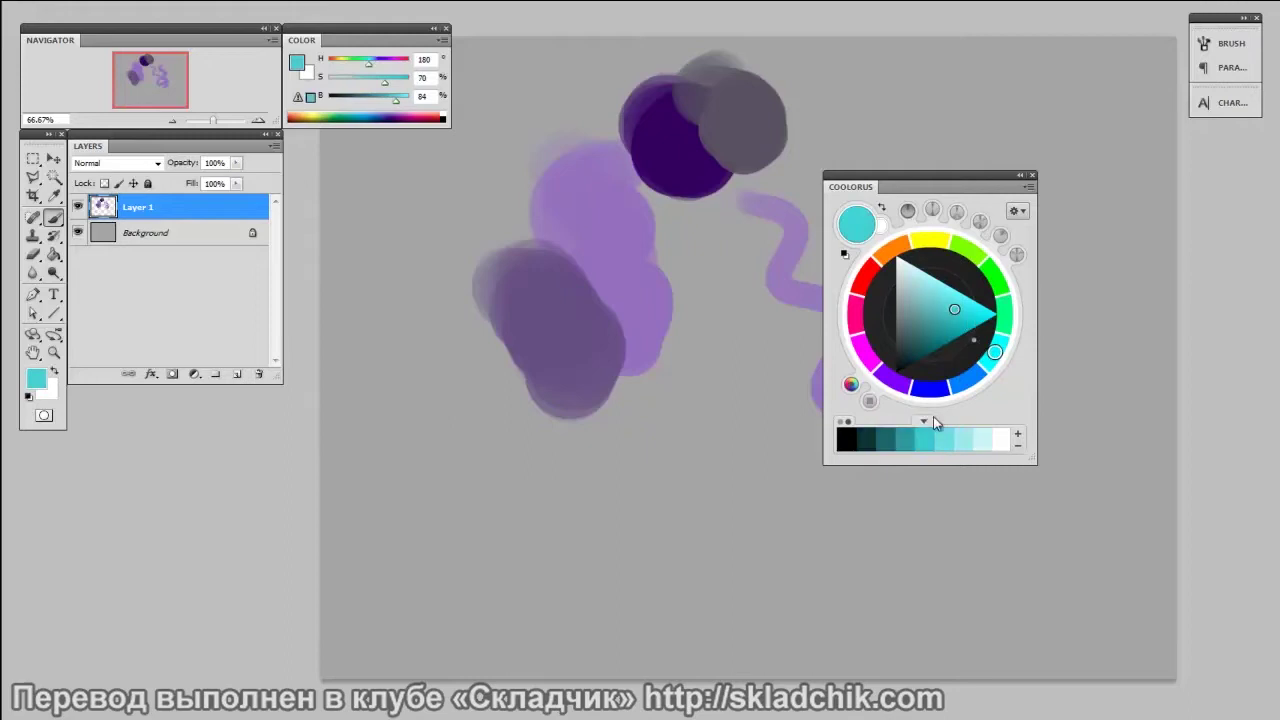
left_click(842, 424)
left_click(922, 306)
mouse_move(922, 306)
left_mouse_down()
mouse_move(937, 289)
mouse_move(923, 292)
left_mouse_up()
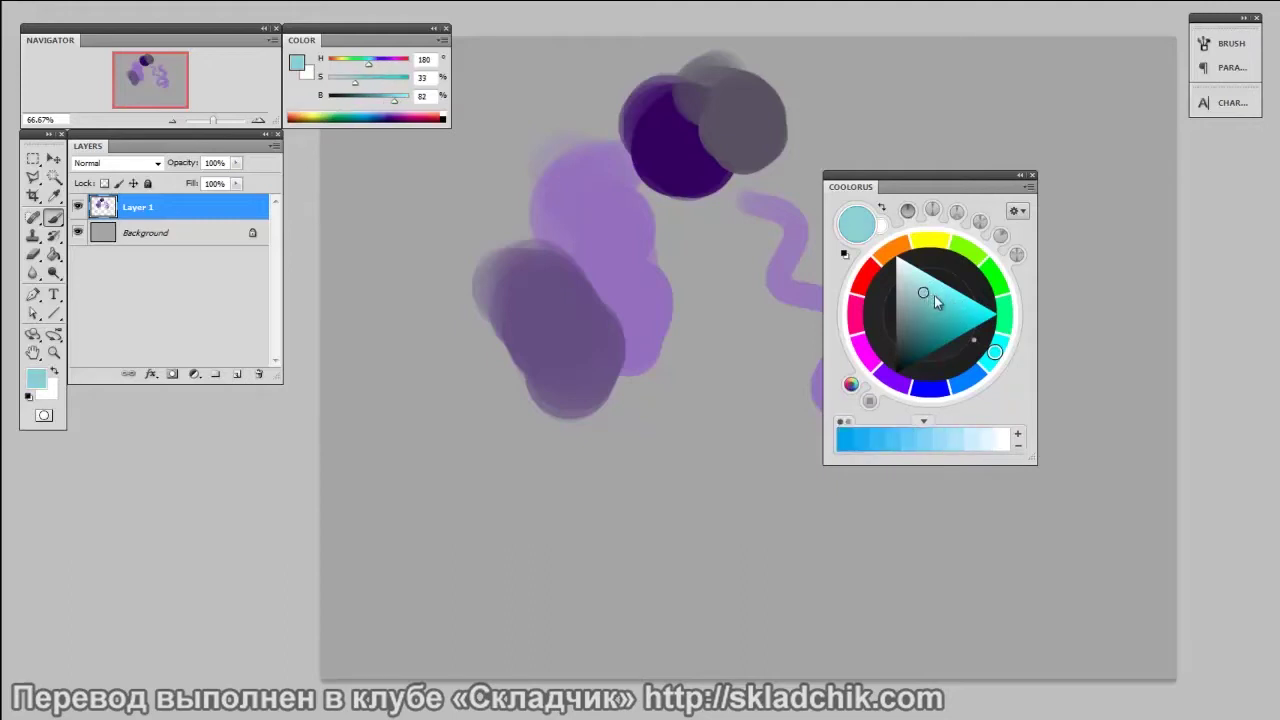
left_click(922, 421)
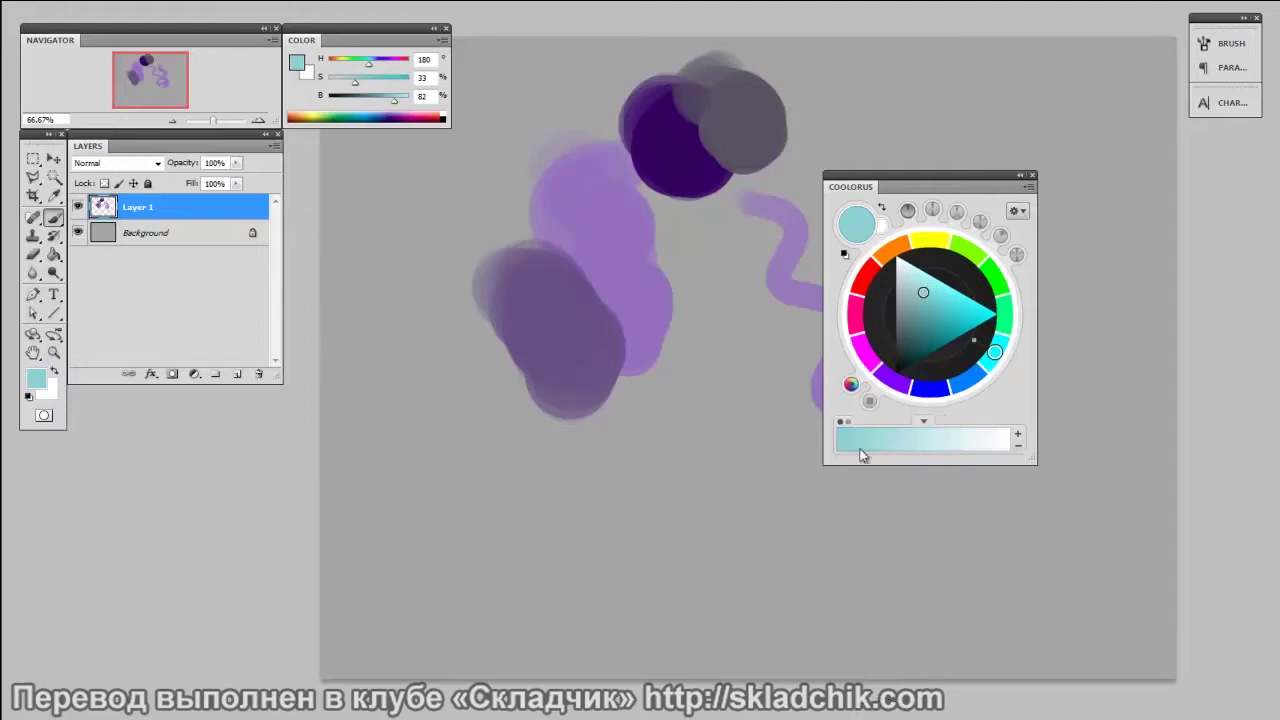
- Sample shades from the Coolorus strip and paint a pale turquoise stroke and a stronger turquoise stroke overlapping it
left_click(870, 440)
left_click(910, 441)
left_click(963, 442)
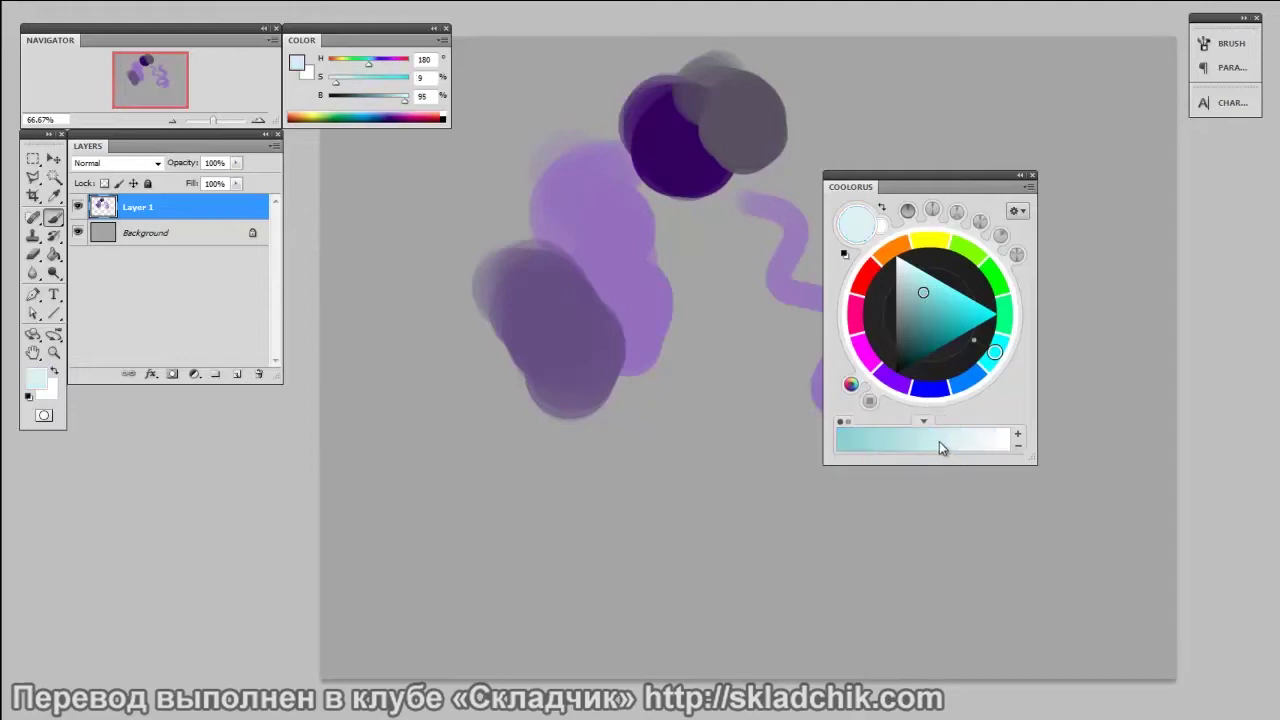
mouse_move(711, 323)
left_mouse_down()
mouse_move(688, 387)
mouse_move(694, 503)
left_mouse_up()
left_click(866, 449)
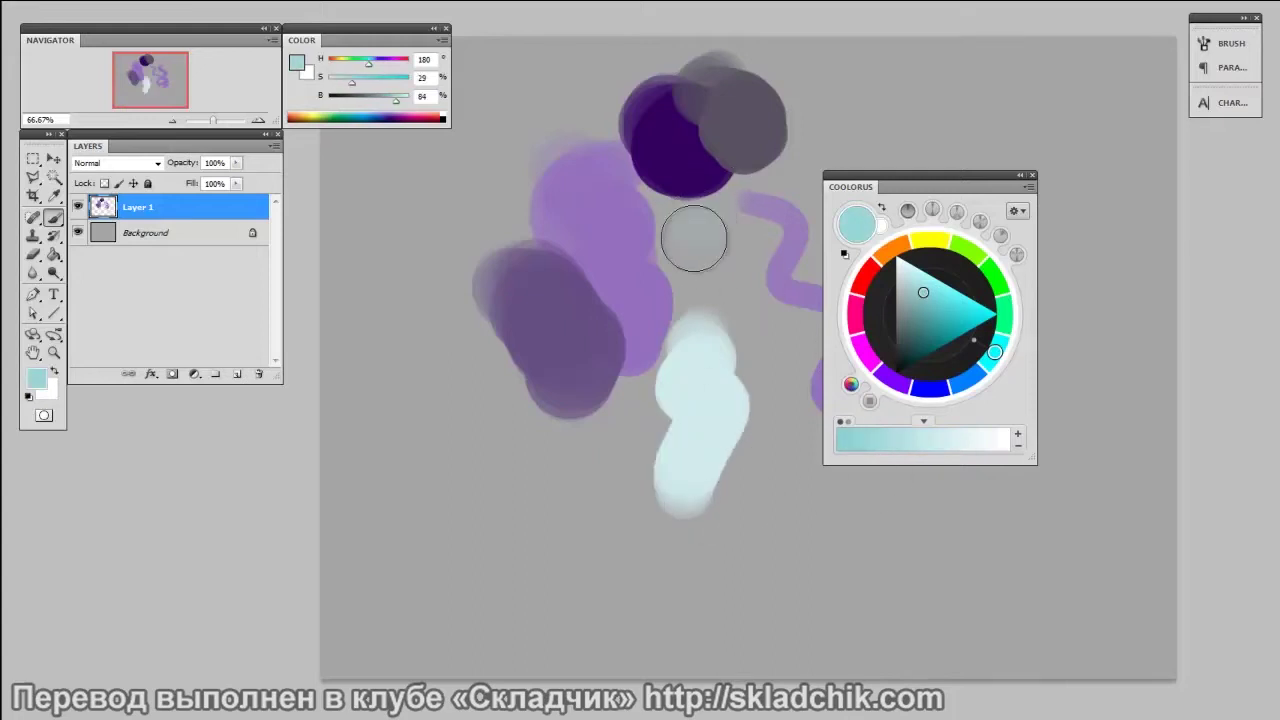
left_click_drag(699, 224, 742, 380)
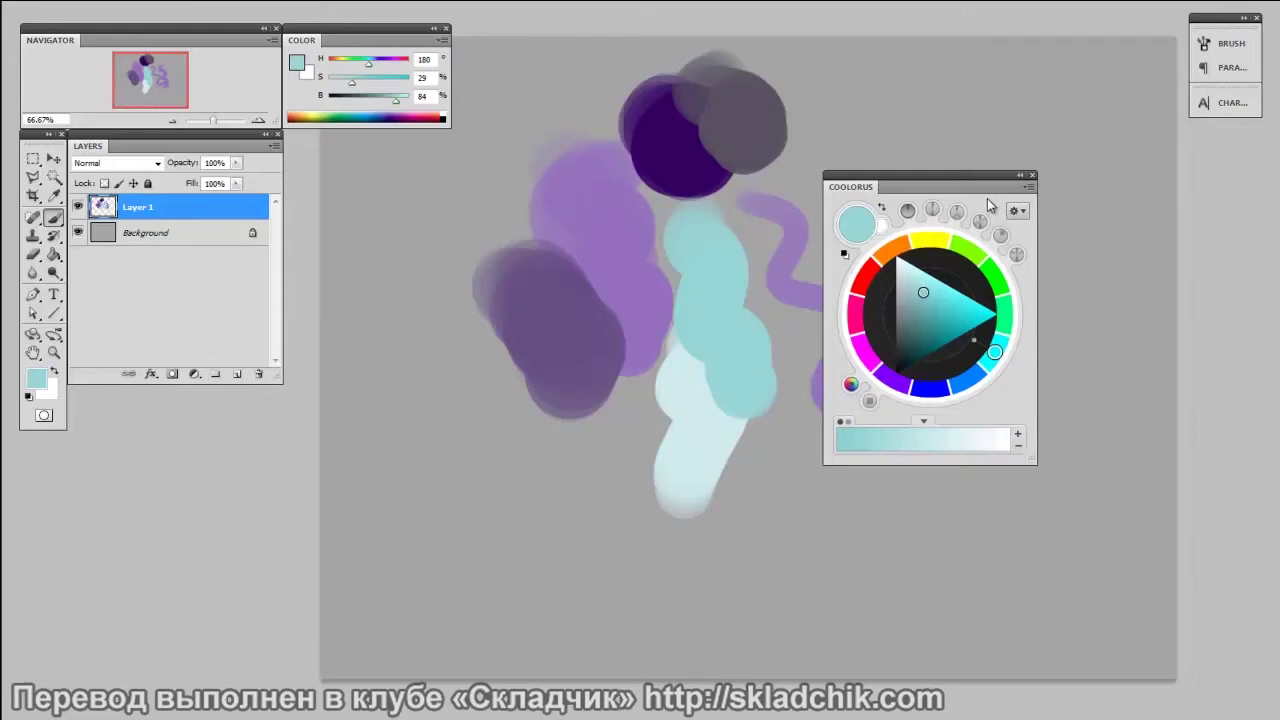
- Restore the continuous hue wheel, set a complementary pair from hue 10, and choose hue 46 in the four-hue harmony
left_click(851, 385)
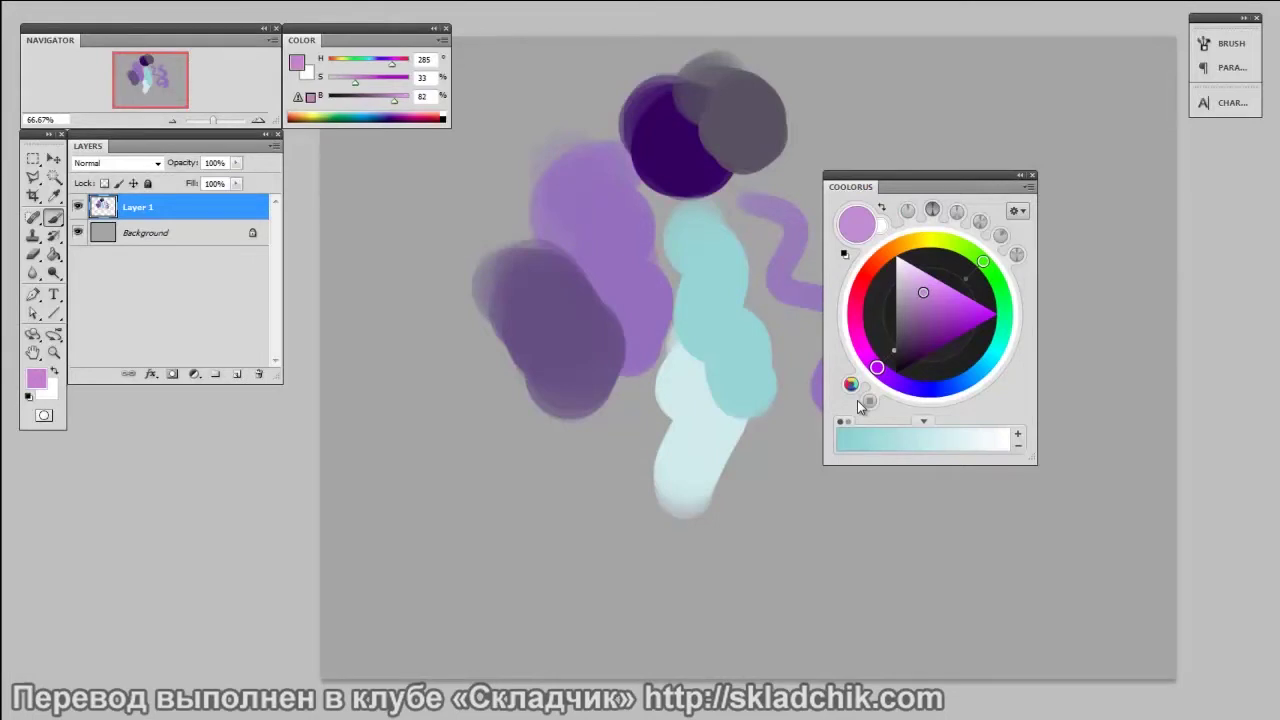
mouse_move(876, 367)
left_mouse_down()
mouse_move(858, 288)
mouse_move(868, 264)
left_mouse_up()
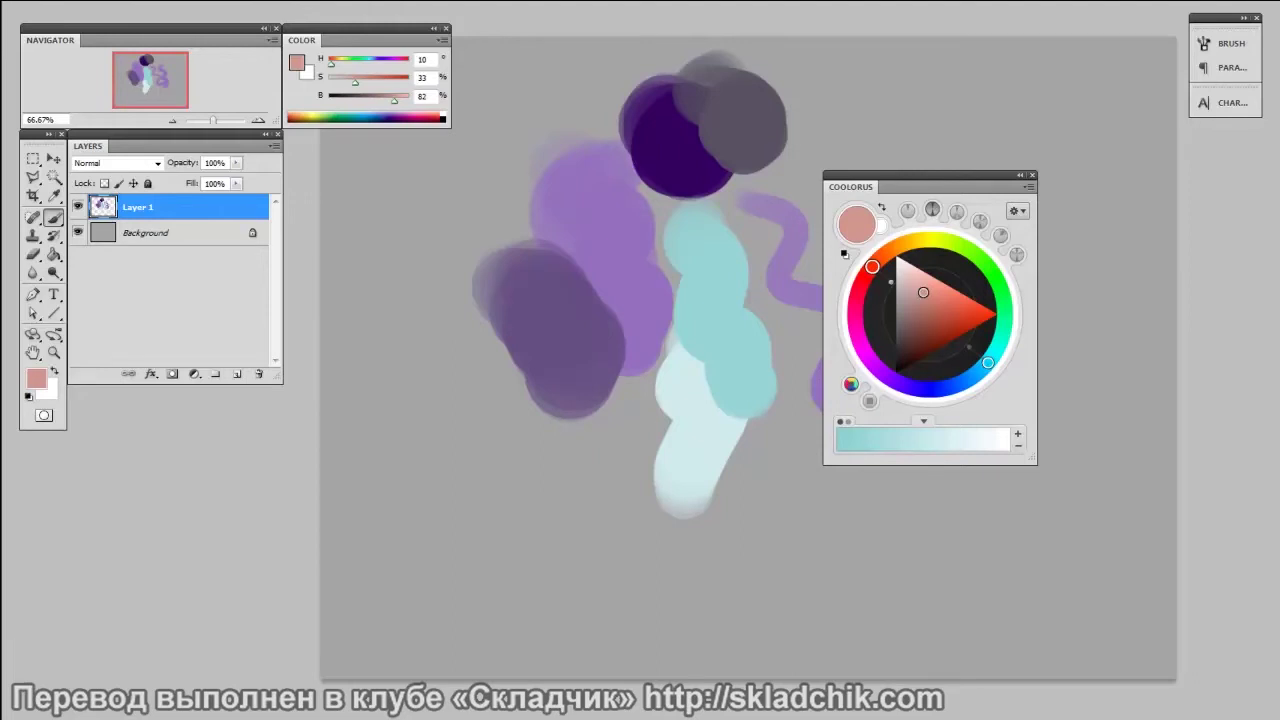
left_click(1018, 254)
left_click(912, 241)
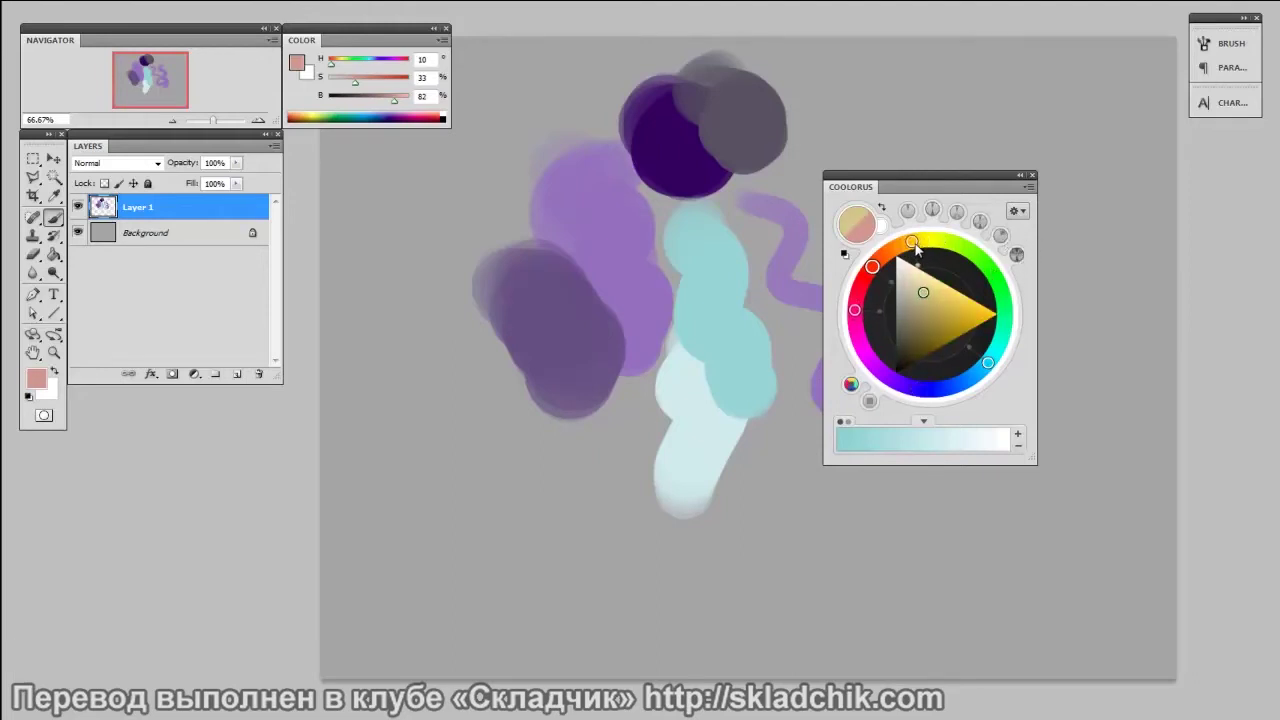
- Pick a pink foreground (H 331, S 38, B 93) in single-hue mode and return the Coolorus panel to below the Layers panel
left_click(909, 212)
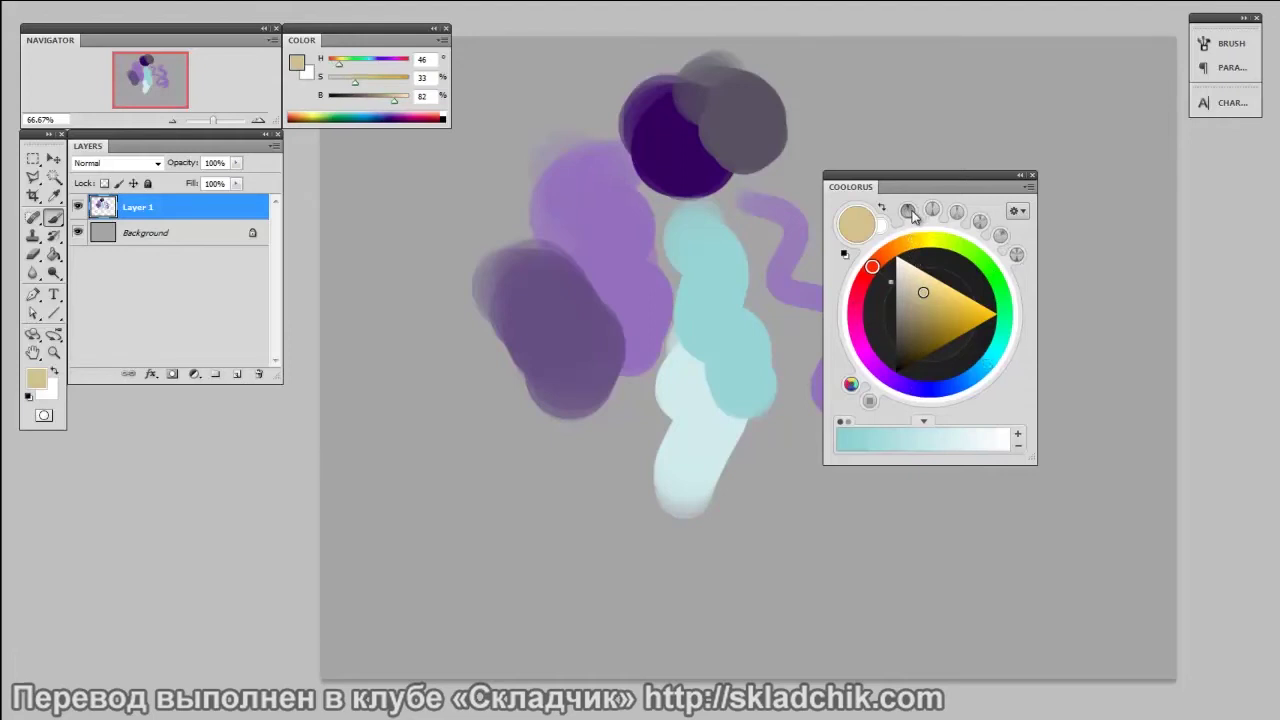
mouse_move(872, 266)
left_mouse_down()
mouse_move(915, 238)
mouse_move(995, 288)
mouse_move(1004, 313)
mouse_move(855, 314)
left_mouse_up()
left_click(941, 283)
left_click(931, 285)
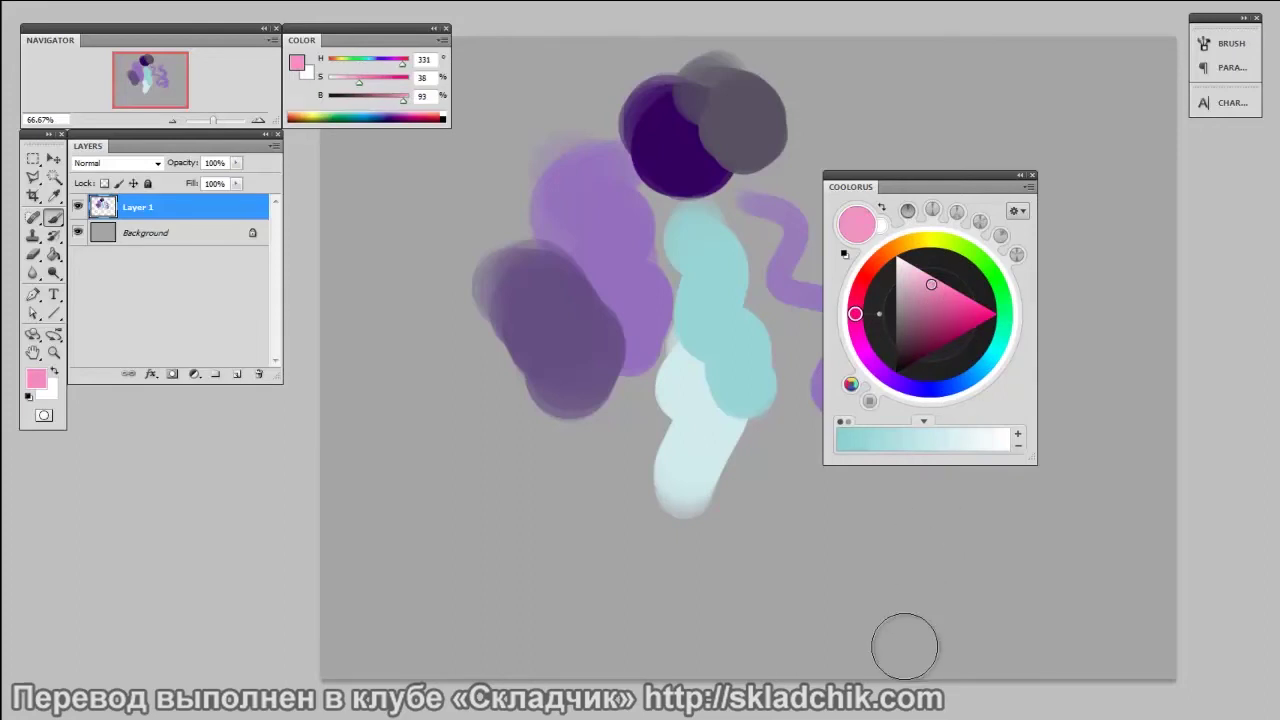
mouse_move(976, 186)
left_mouse_down()
mouse_move(371, 423)
mouse_move(221, 400)
left_mouse_up()
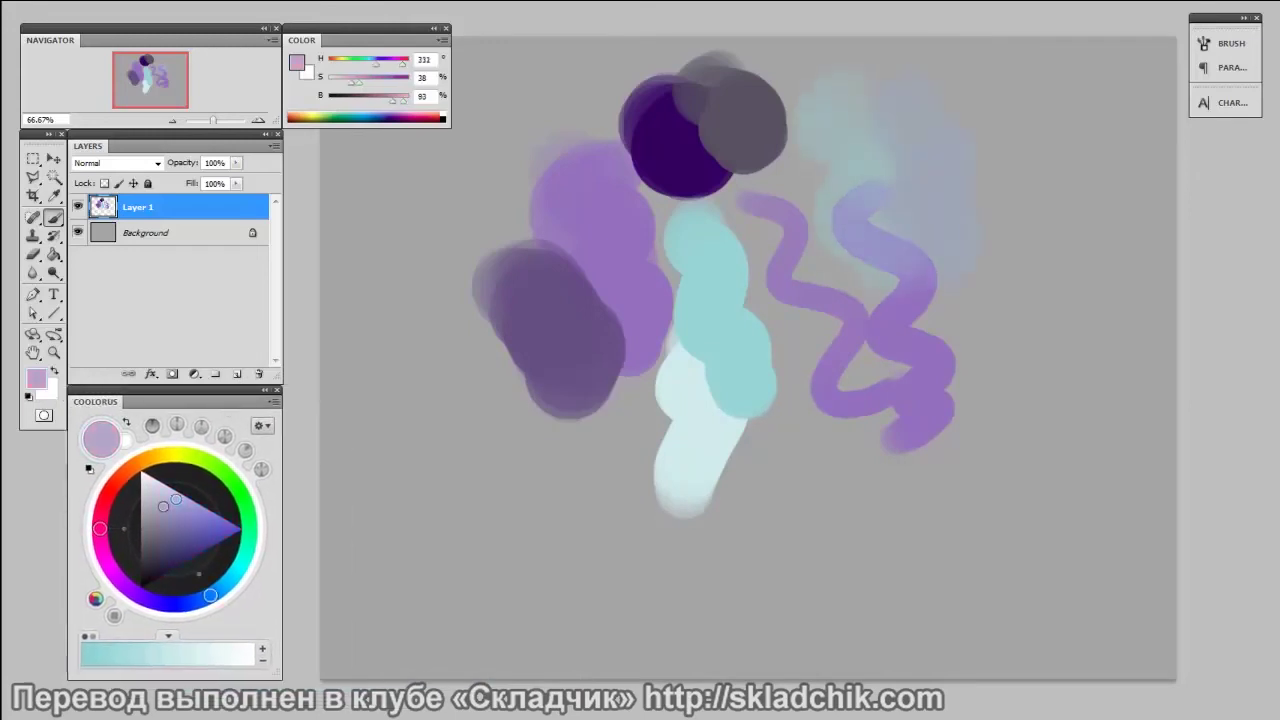